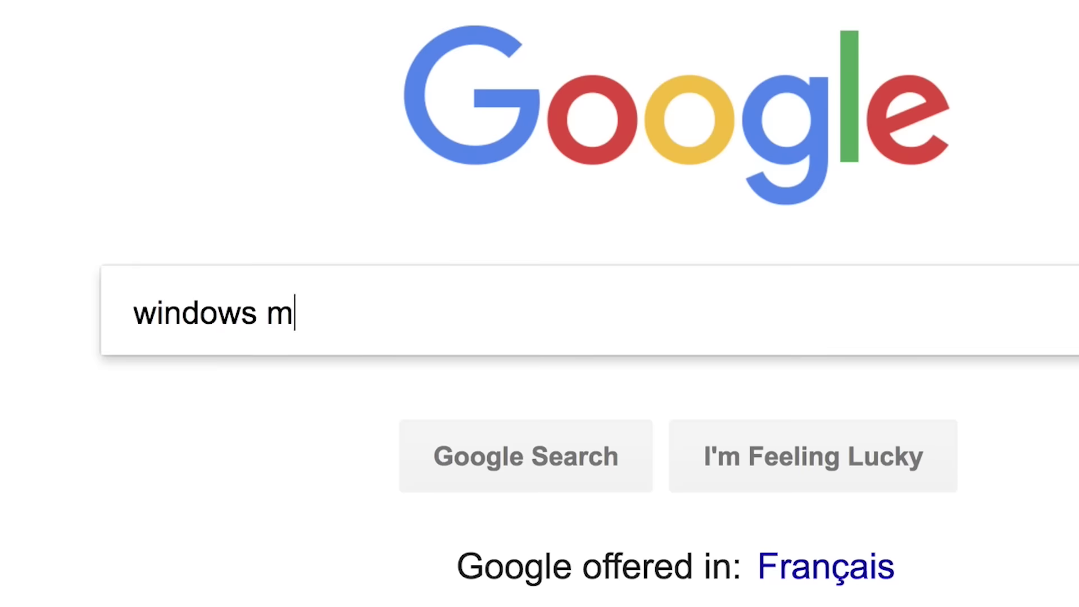
- Search Google for 'windows movie maker' and open the Windows Movie Maker Free Download result
type("er")
key("Return")
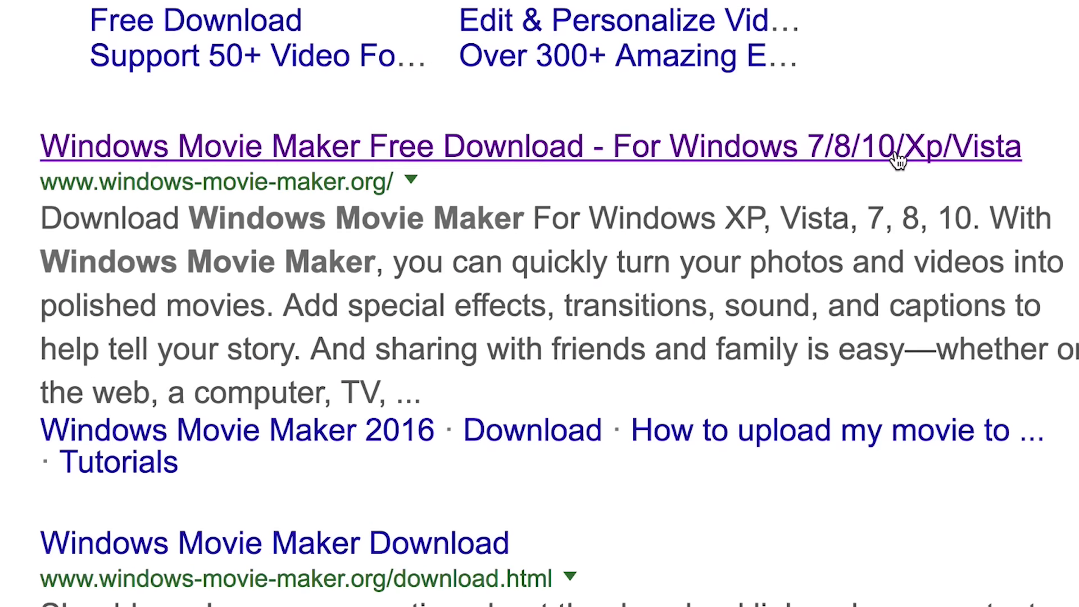
left_click(898, 160)
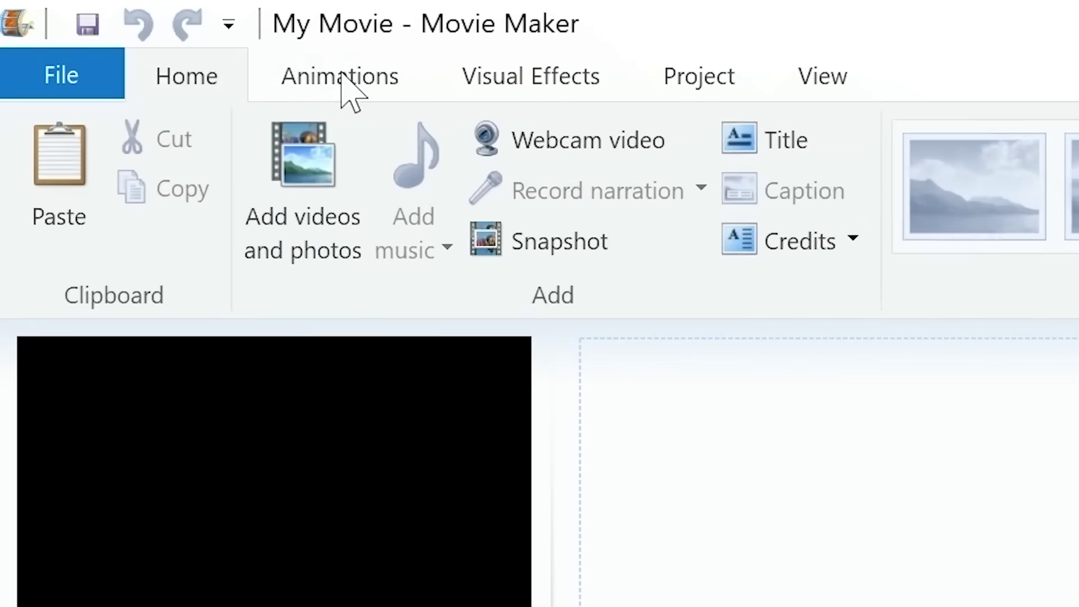
- Review Movie Maker's transitions, visual effects, project audio/aspect ratio and timeline view options
left_click(97, 24)
left_click(504, 79)
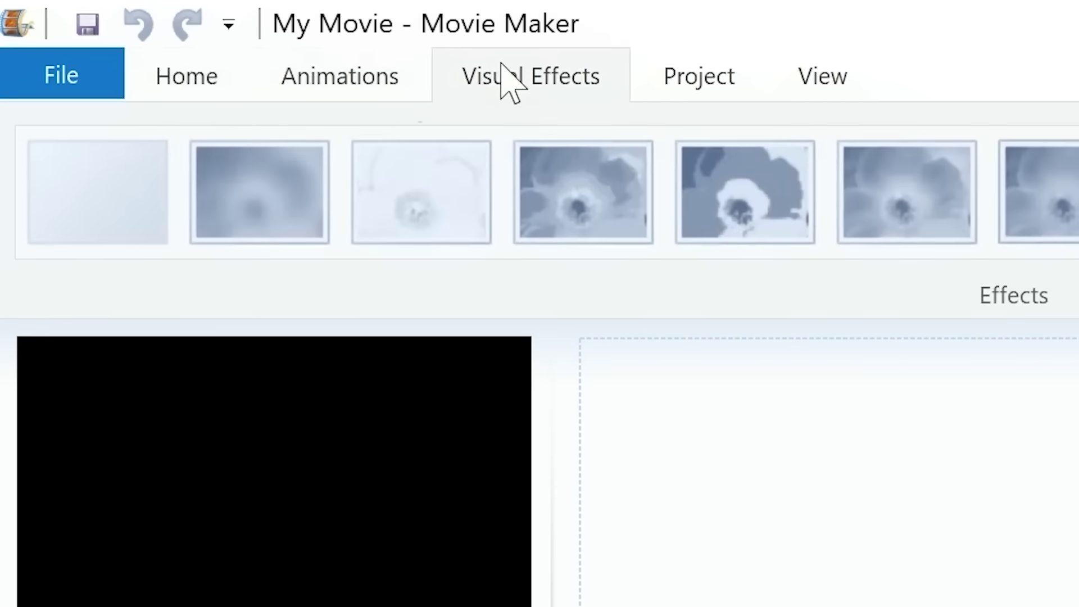
left_click(682, 92)
left_click(820, 87)
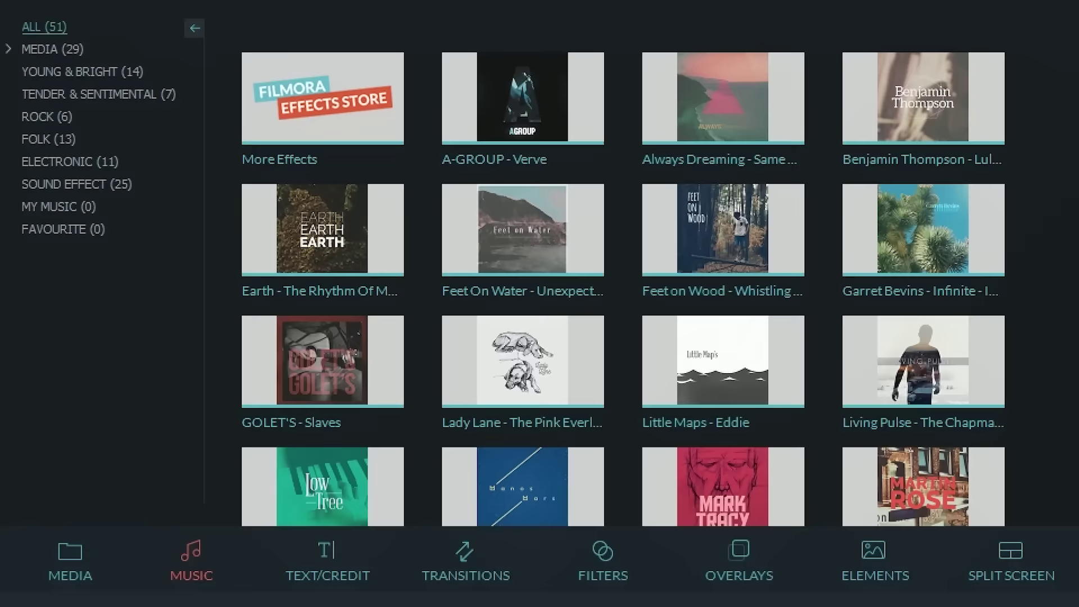
- Scroll through Filmora's music library and preview an Electricity element
scroll(626, 313, "down", 5)
scroll(627, 313, "down", 3)
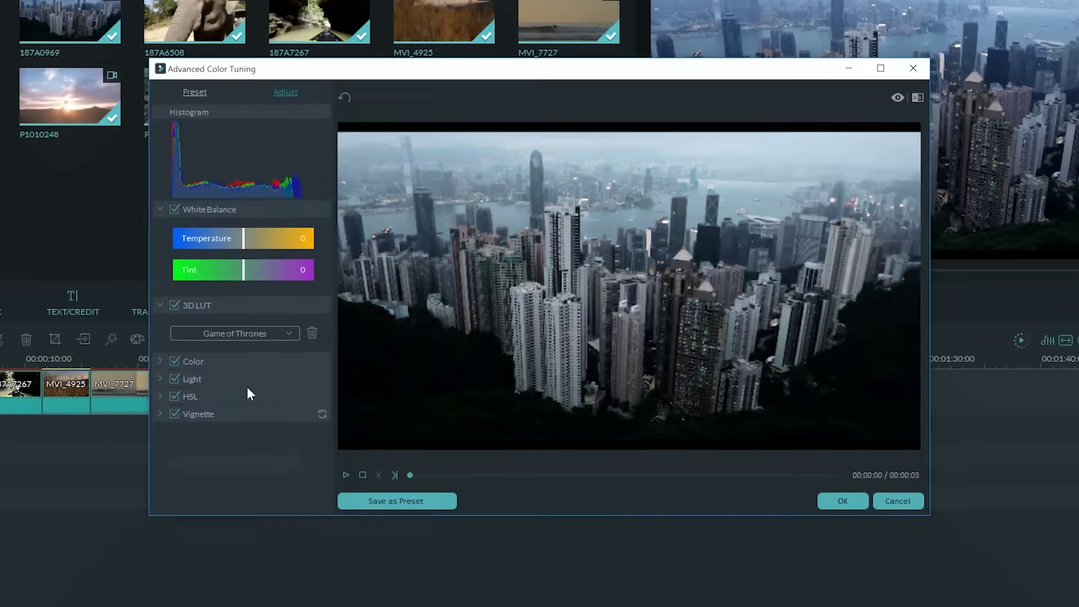
left_click(234, 333)
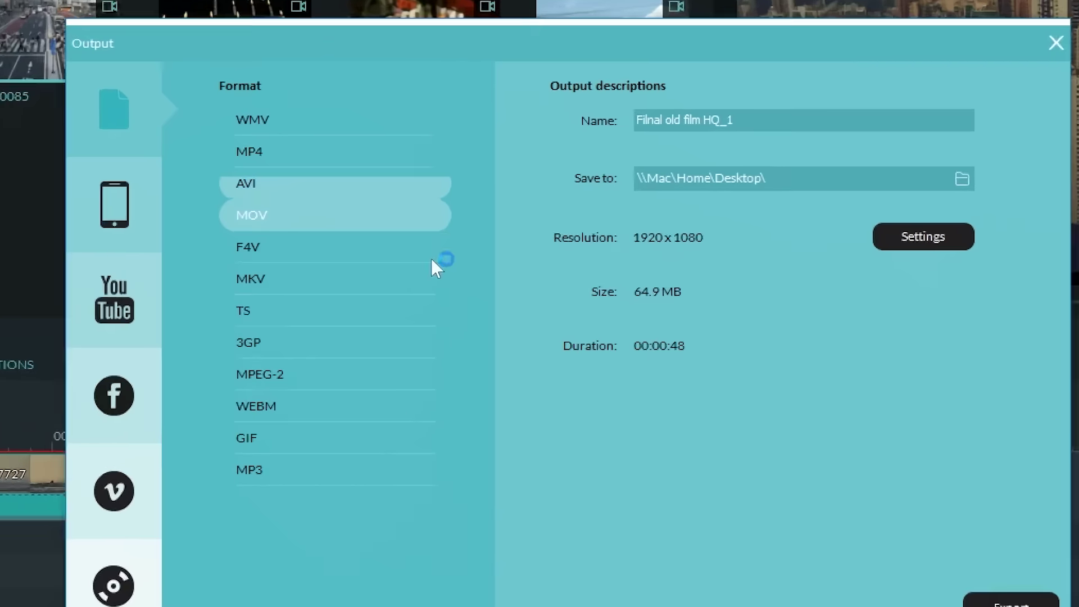
- Keep the MOV export bit rate at 10000 kbps, confirm, then show the media import options
left_click(727, 242)
left_click(575, 258)
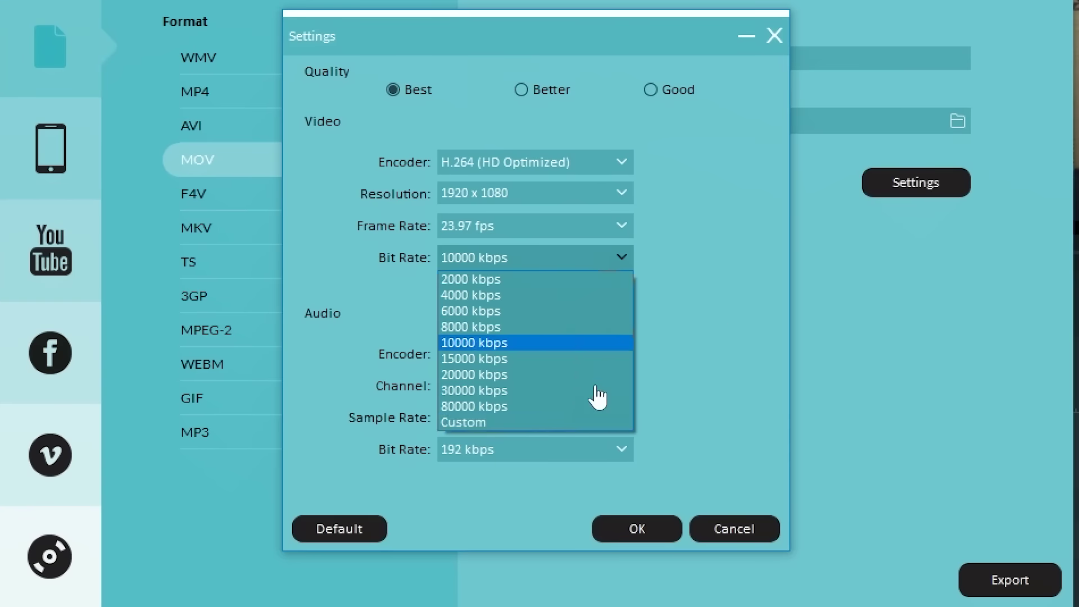
left_click(632, 528)
left_click(632, 528)
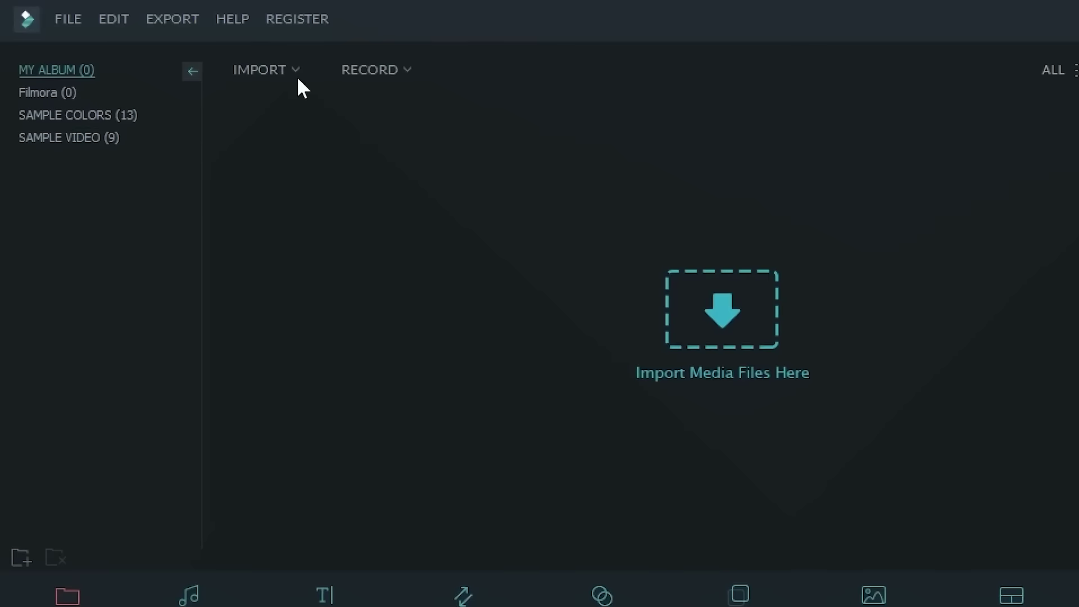
left_click(296, 74)
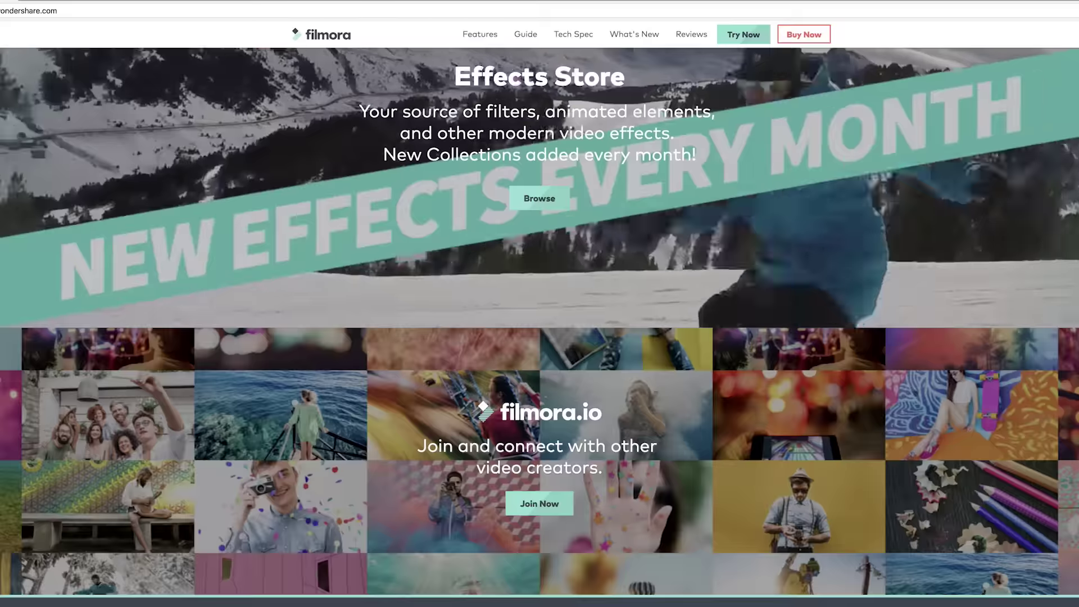
- Scroll to the top of the Filmora website's home page
scroll(540, 303, "up", 15)
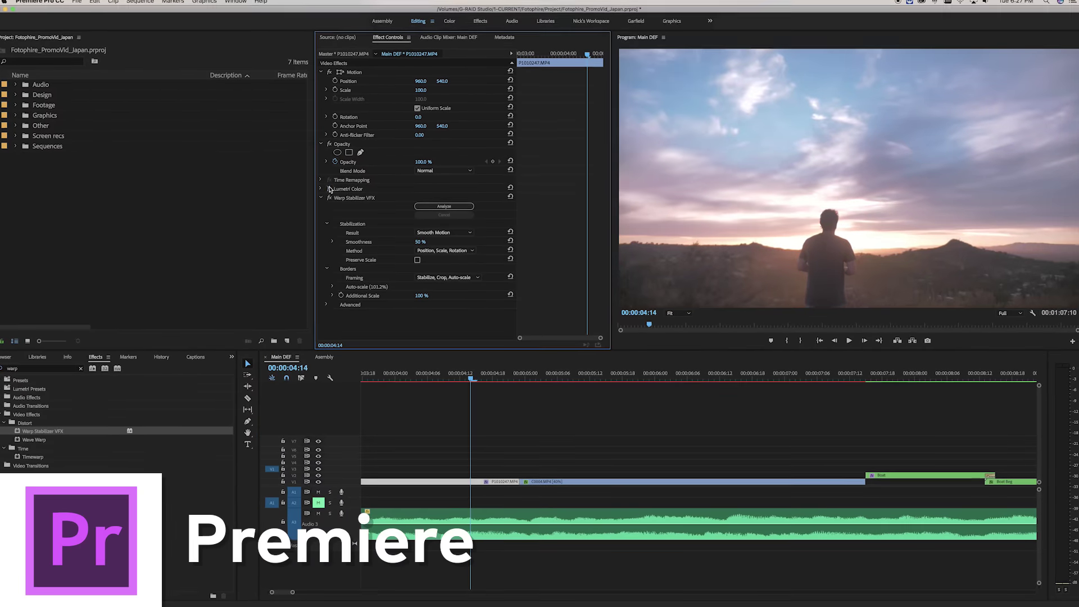
- Jump to the Venice shot at 00:00:07:18, zoom out to the whole sequence and play it
left_click(885, 375)
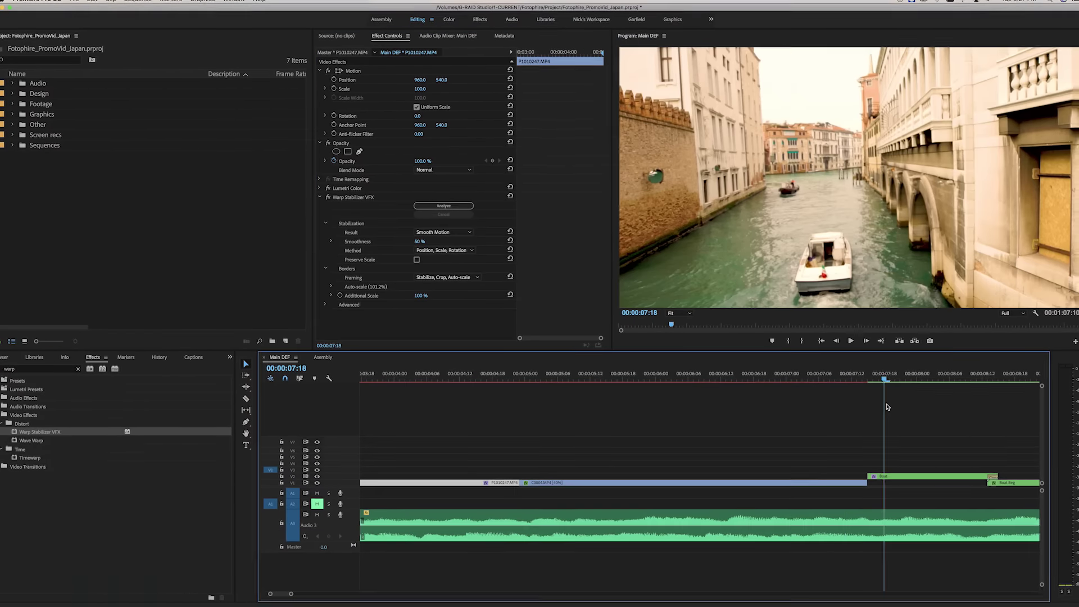
key("backslash")
key("space")
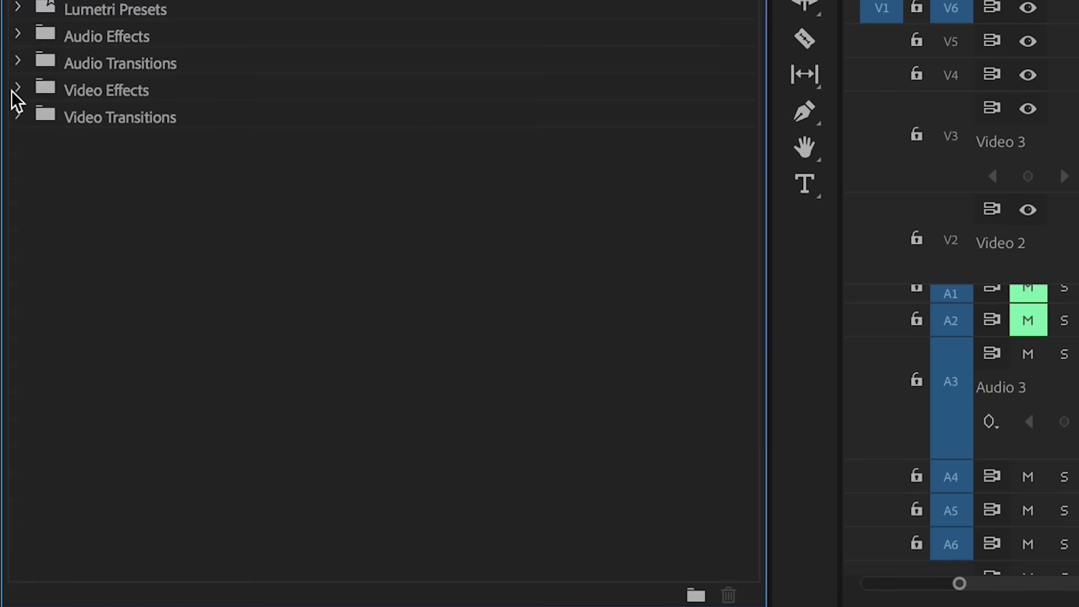
- Expand the Blur & Sharpen and Color Correction video effects, then slip-select clip MVI_7727
left_click(14, 90)
scroll(23, 169, "down", 1)
left_click(32, 115)
scroll(37, 169, "down", 4)
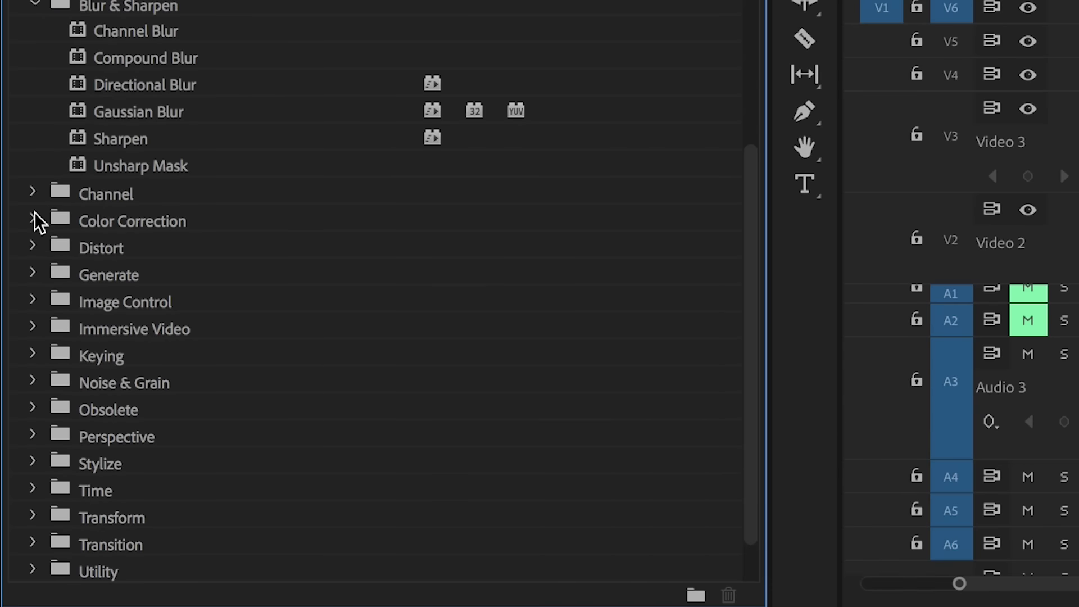
left_click(32, 221)
scroll(72, 237, "down", 3)
left_click(316, 251)
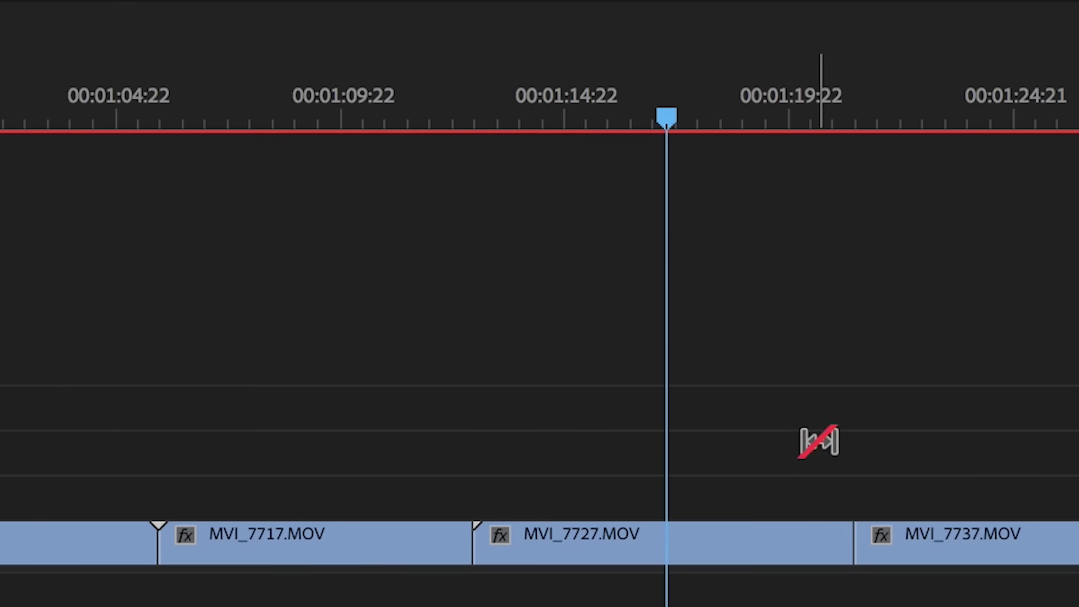
left_click(830, 539)
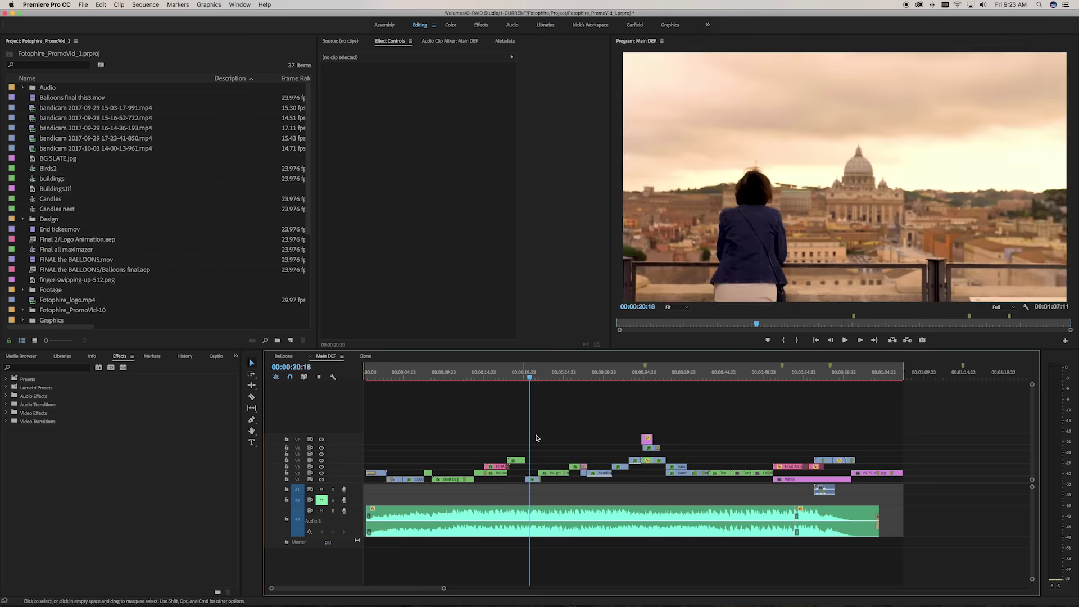
- Zoom into the timeline and replace a clip with an After Effects composition
key("=")
right_click(532, 479)
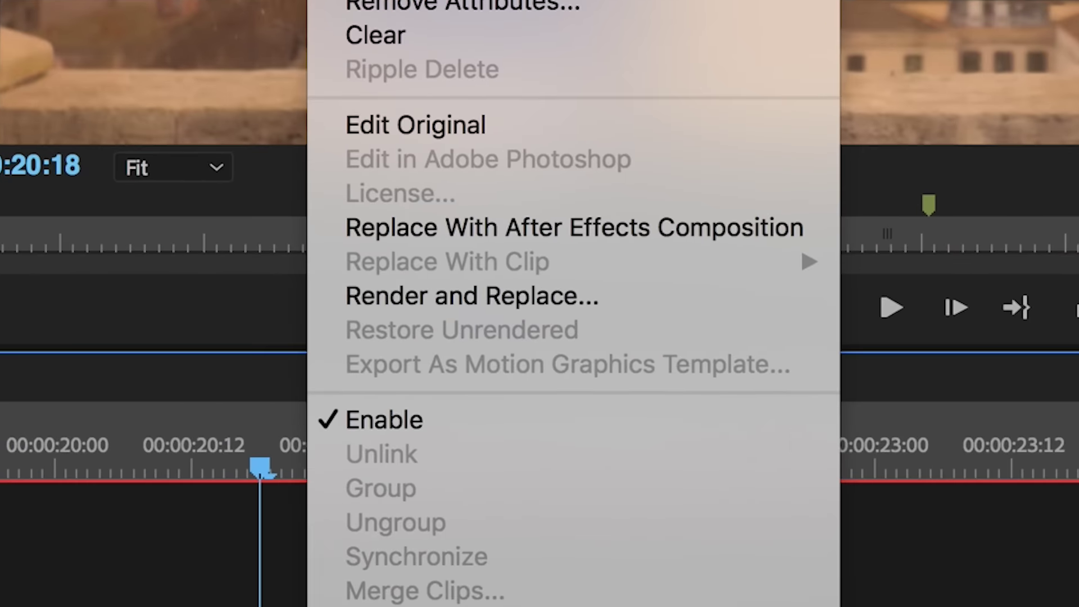
left_click(573, 227)
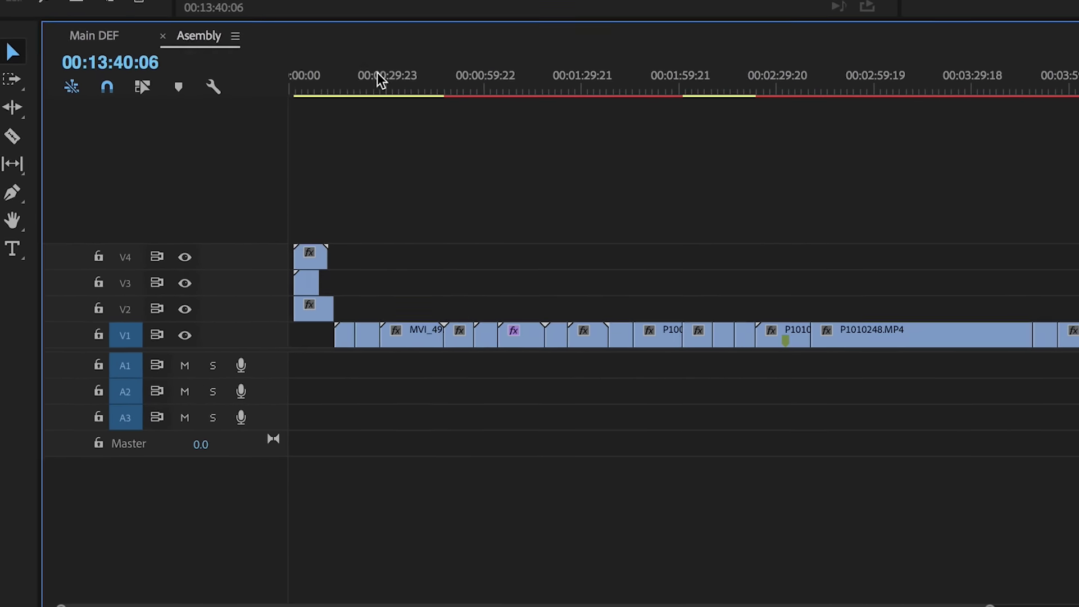
- Move the playhead to 00:00:25:15, play, zoom the timeline and scrub through the pier and beach shots
mouse_move(401, 91)
left_mouse_down()
mouse_move(483, 107)
mouse_move(398, 104)
left_mouse_up()
left_click_drag(421, 381, 439, 382)
key("=")
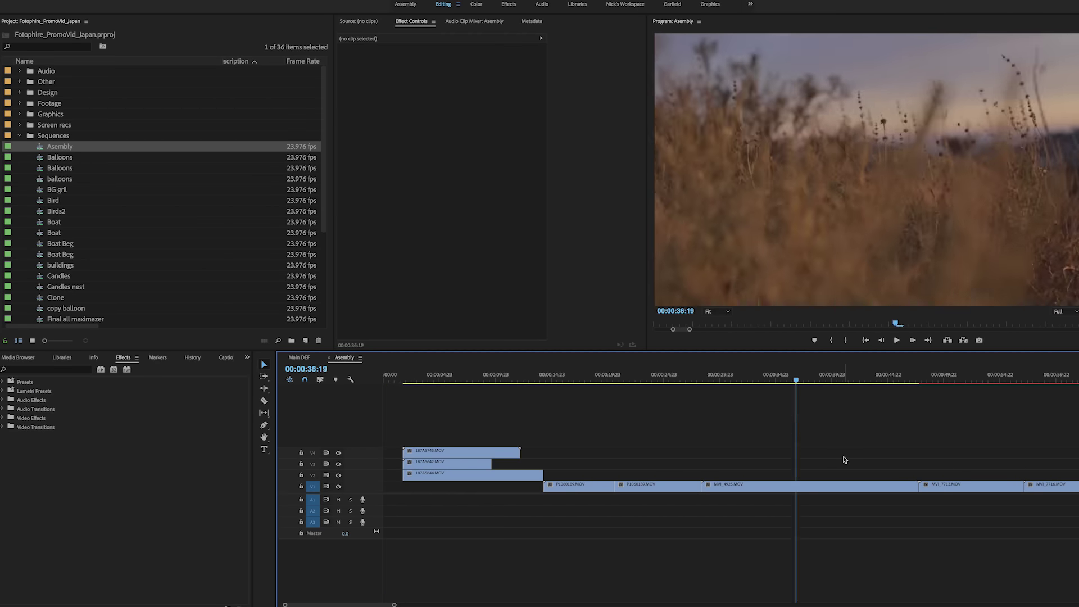
key("space")
left_click_drag(834, 378, 888, 378)
key("minus")
left_click_drag(798, 379, 812, 375)
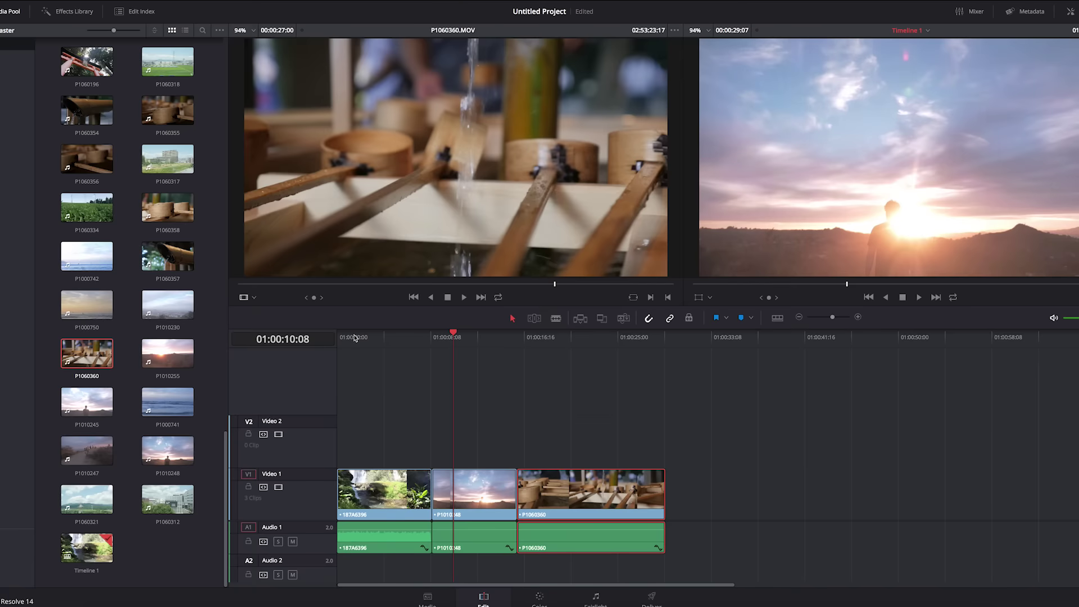
- Scrub the start of the timeline and trim the end of the P1060360 clip
left_click_drag(354, 337, 432, 359)
left_click_drag(665, 495, 581, 390)
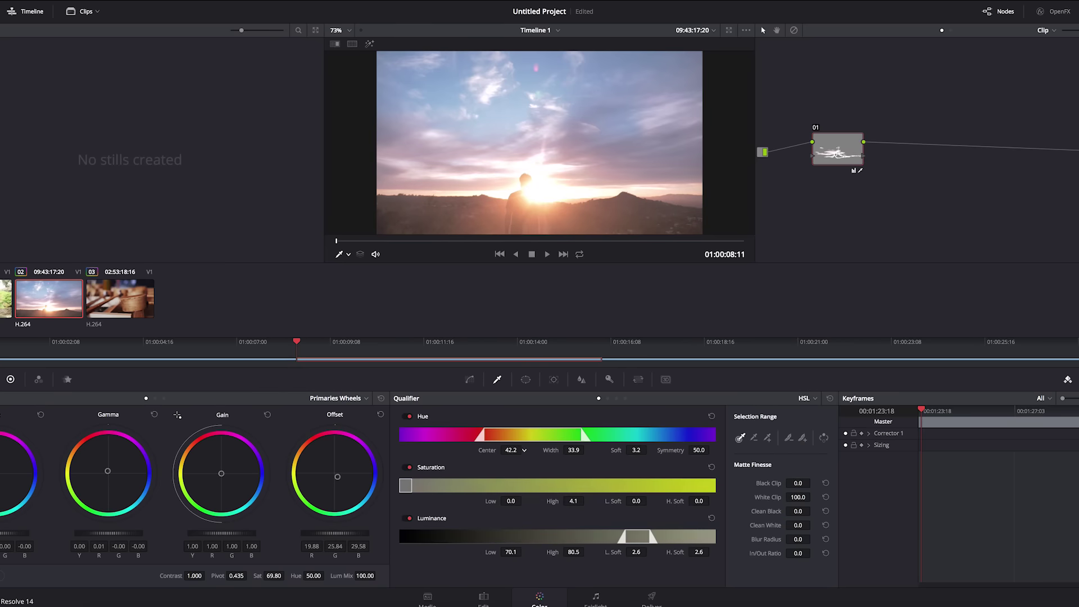
- On the sunset shot, key the sky and warm orange tones, then add a parallel node keyed on the green hillside
left_click(454, 110)
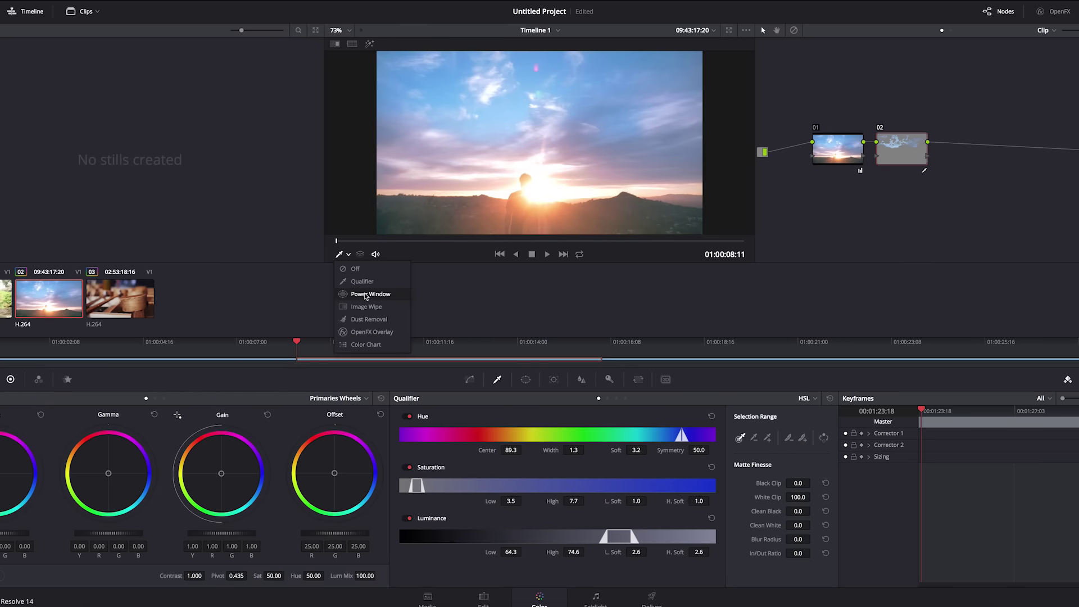
left_click(366, 296)
key("ctrl+z")
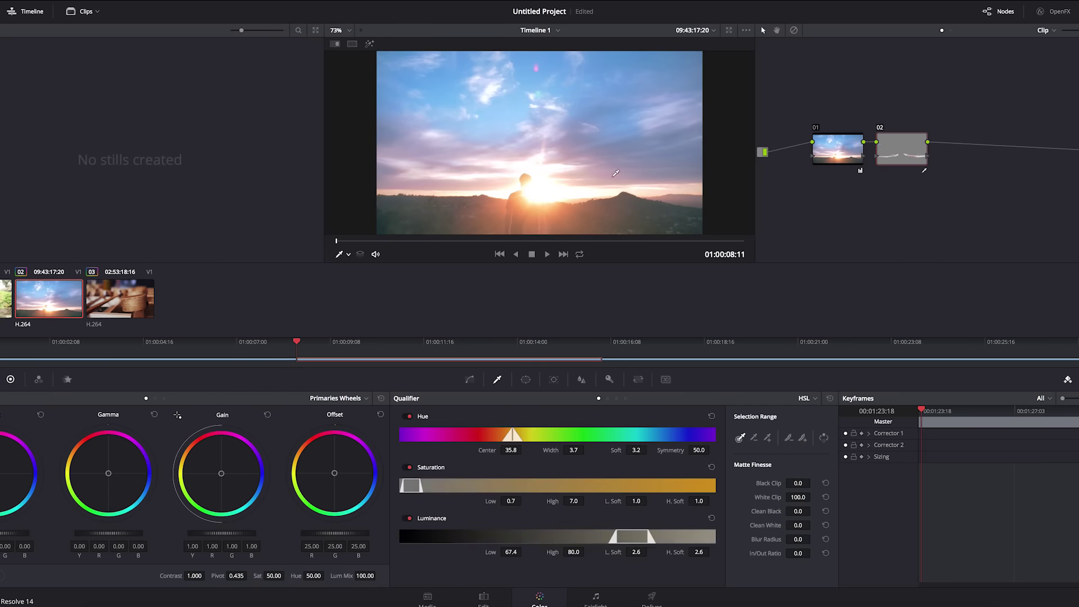
key("alt+p")
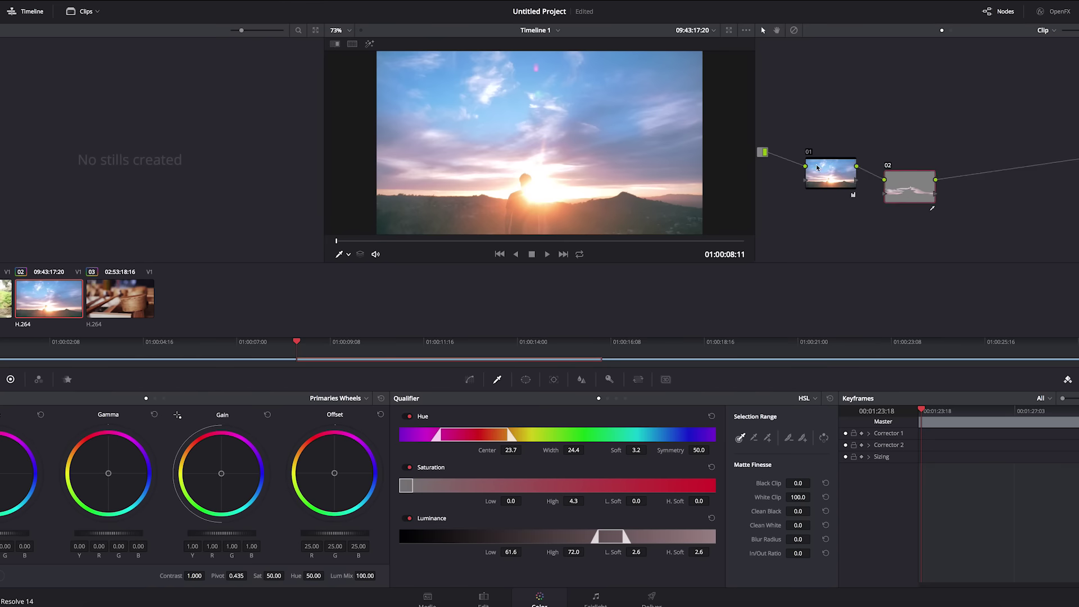
left_click(635, 208)
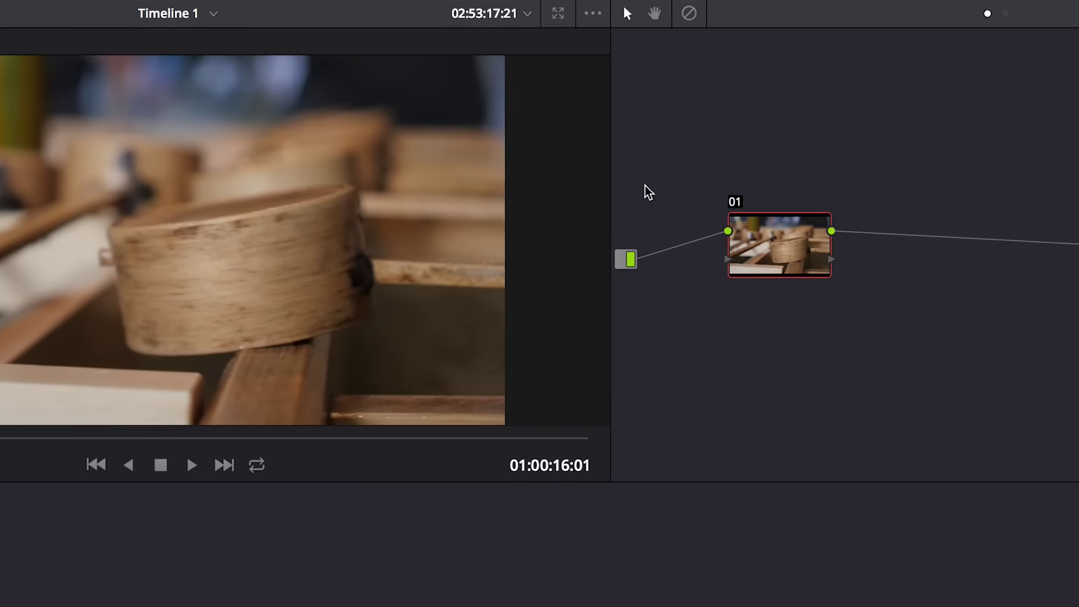
- Add a serial node after node 01 and a parallel node beside node 02, repositioning the Parallel Mixer
key("alt+s")
left_click_drag(866, 183, 869, 128)
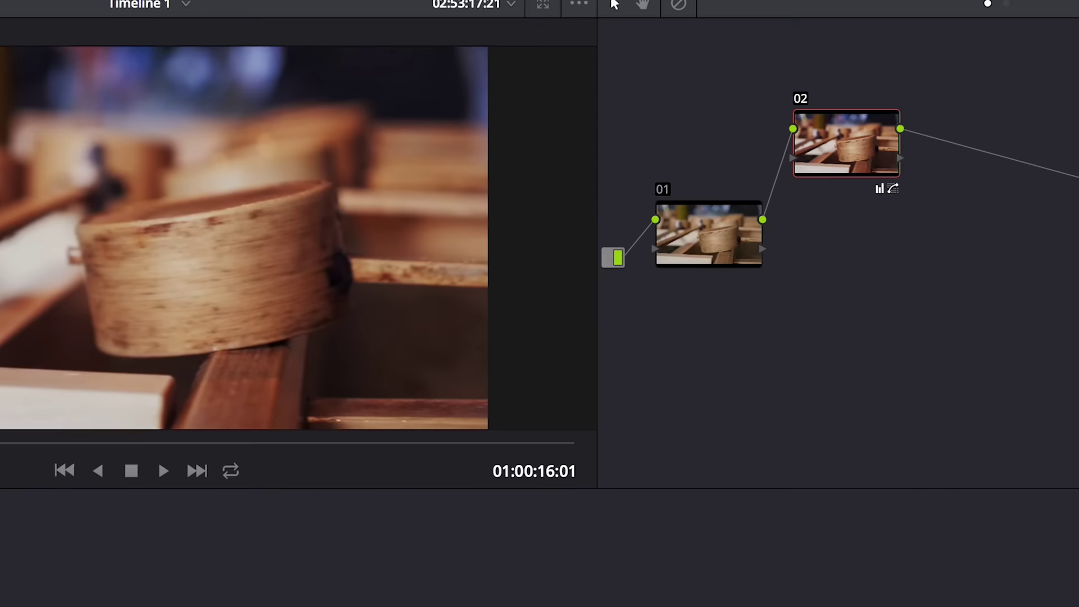
key("alt+p")
left_click_drag(937, 169, 1014, 289)
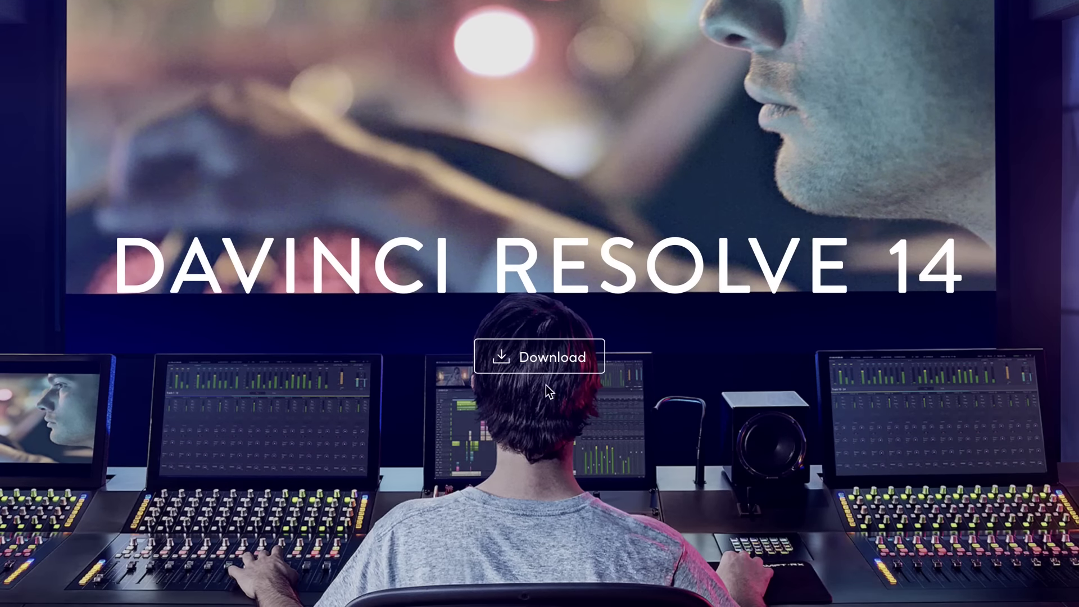
- Bring up the DaVinci Resolve 14 download dialog showing the free and Studio versions
left_click(531, 368)
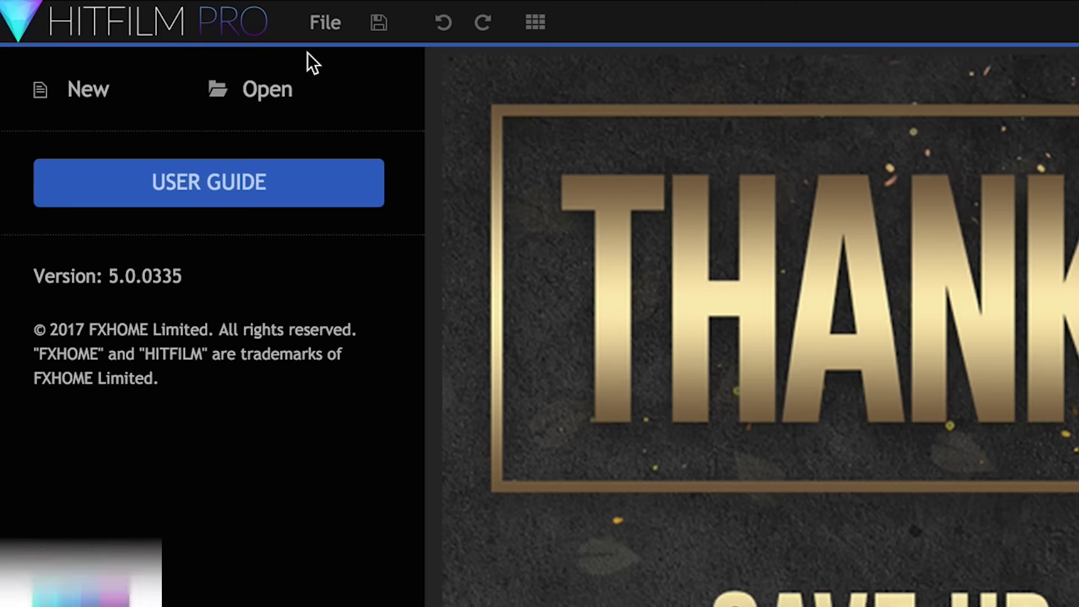
- Create a new HitFilm Pro project, showing 4K DCI 2160p @ 30 fps (4096 x 2160, 48000 Hz) settings
left_click(28, 47)
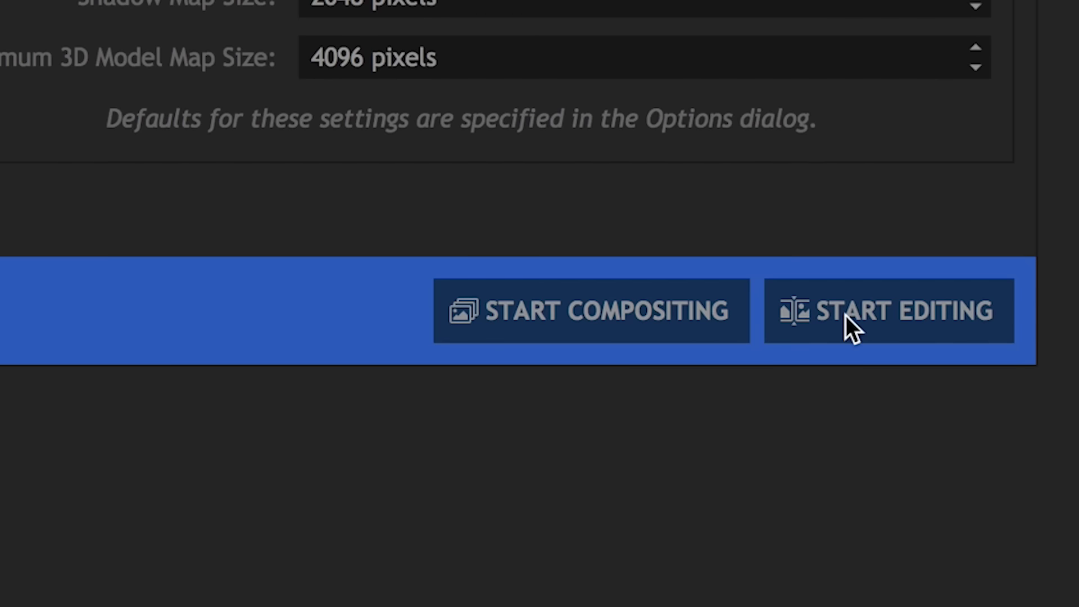
- Add the Quick 3D Fluffy Cloud effect over the city skyline footage, then deselect the cloud clips
left_click(861, 315)
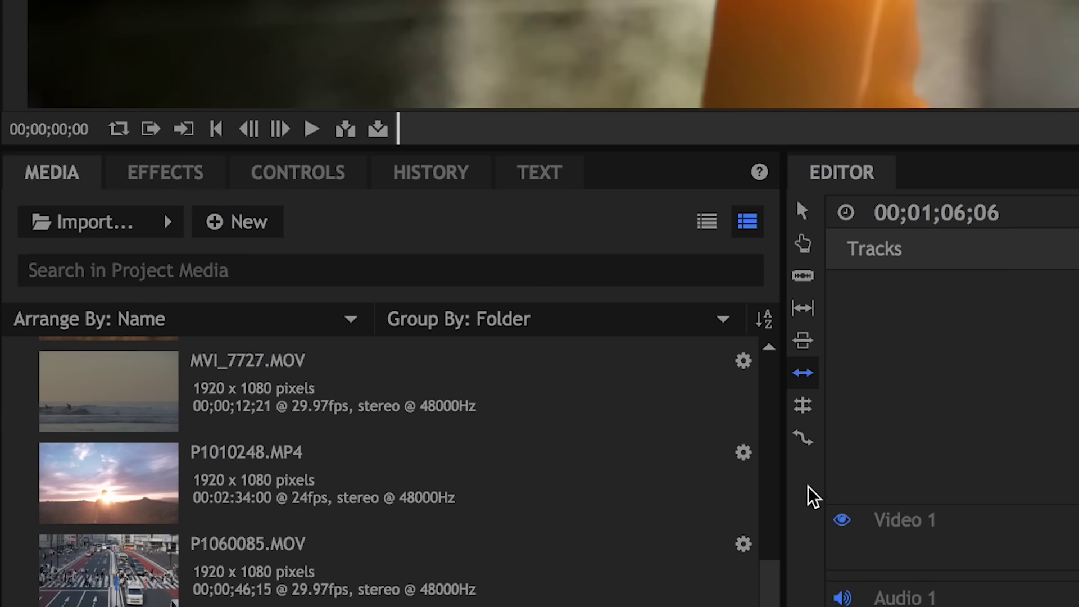
left_click(174, 181)
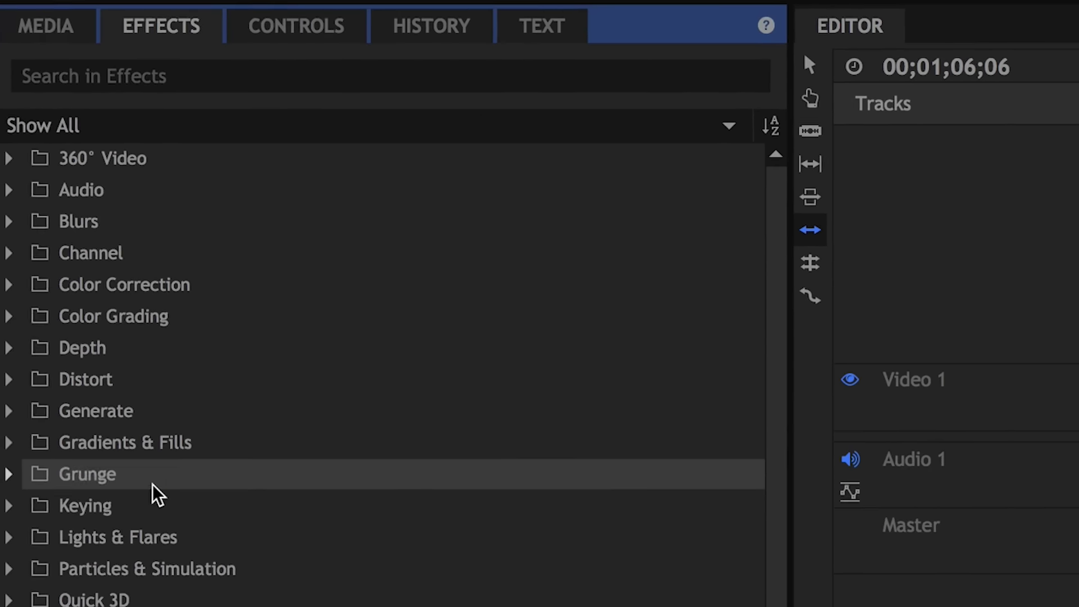
left_click(79, 376)
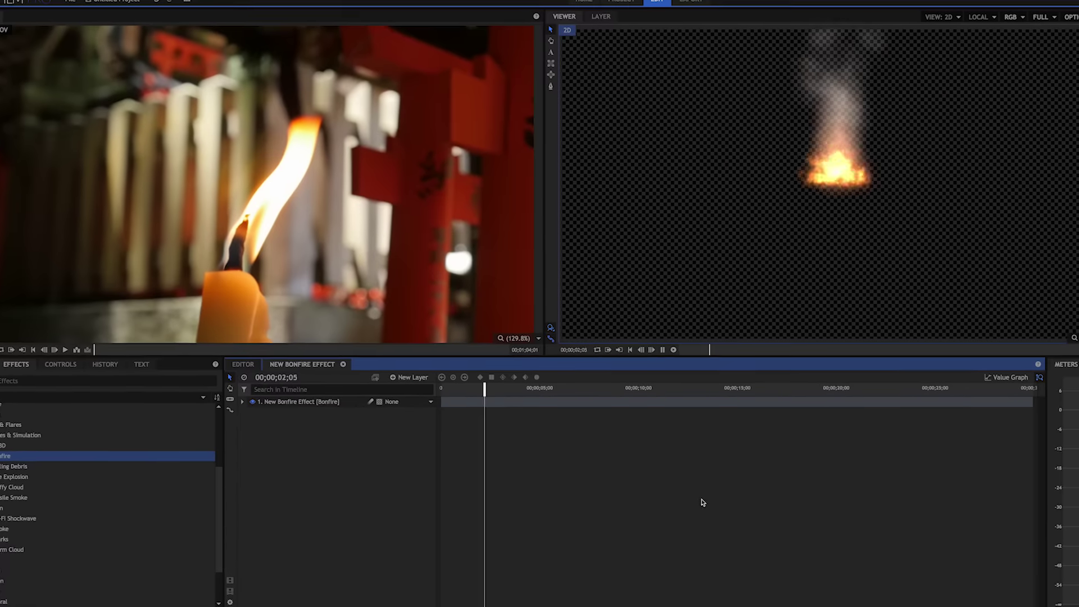
double_click(224, 88)
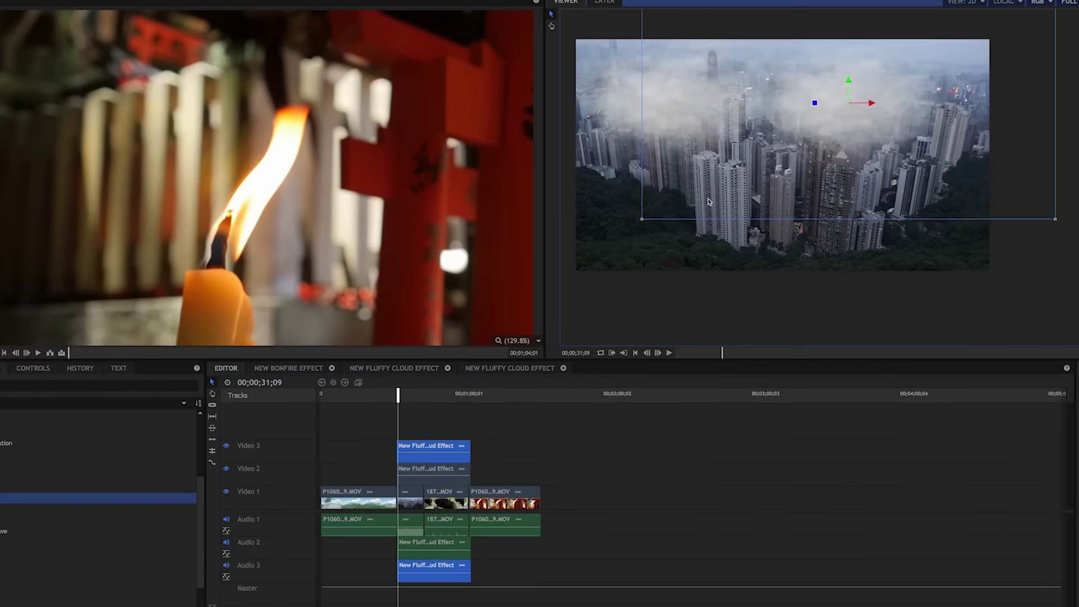
left_click(348, 478)
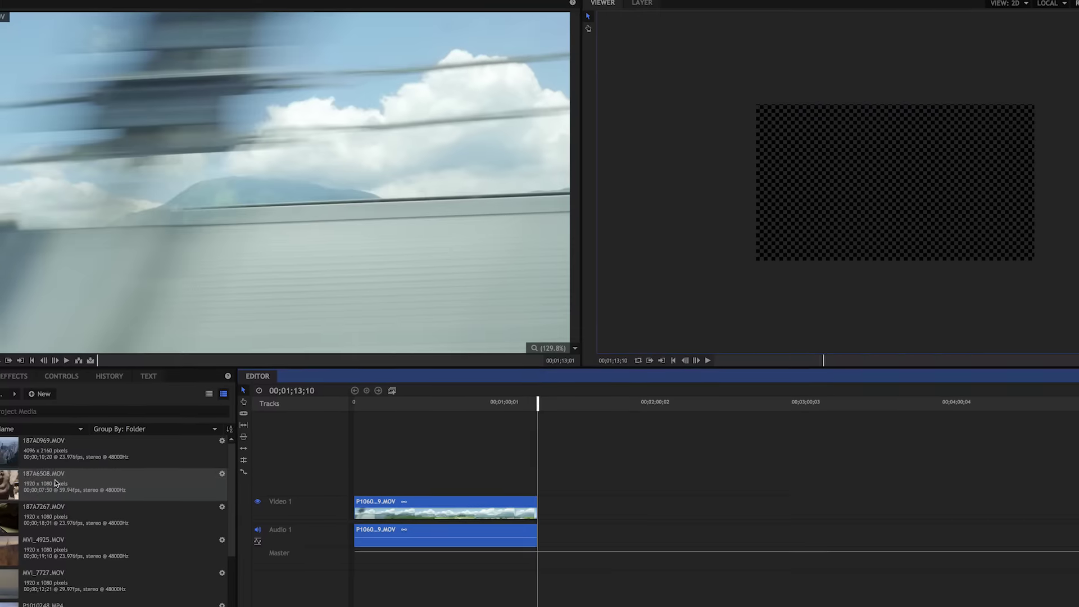
- Drag clip 187A7267 from the Media bin onto Video 1 right after the P1060..9.MOV clip
left_click_drag(56, 450, 548, 514)
left_click_drag(557, 399, 566, 399)
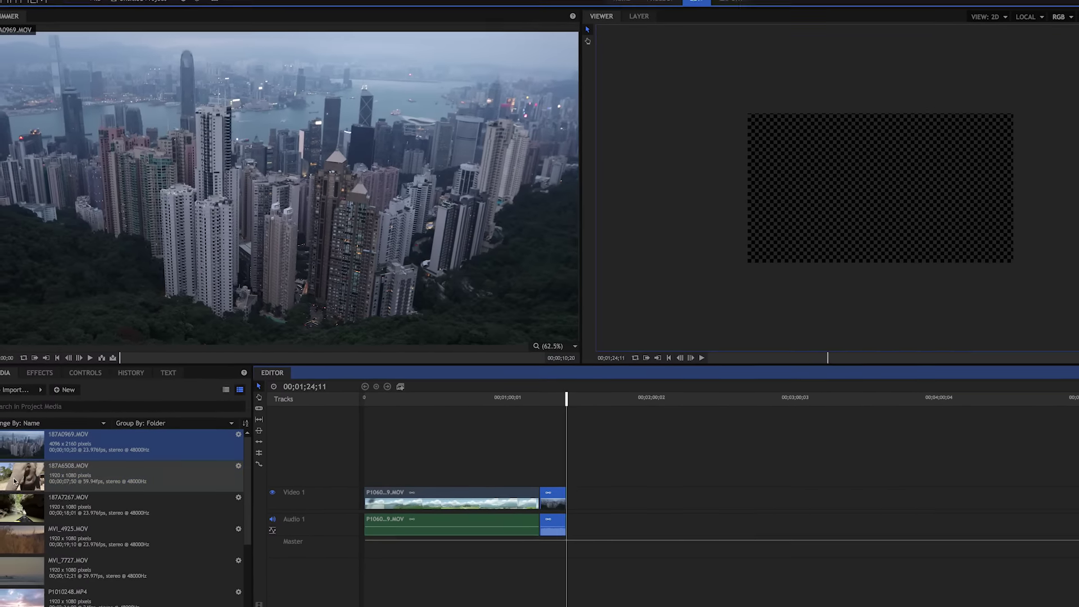